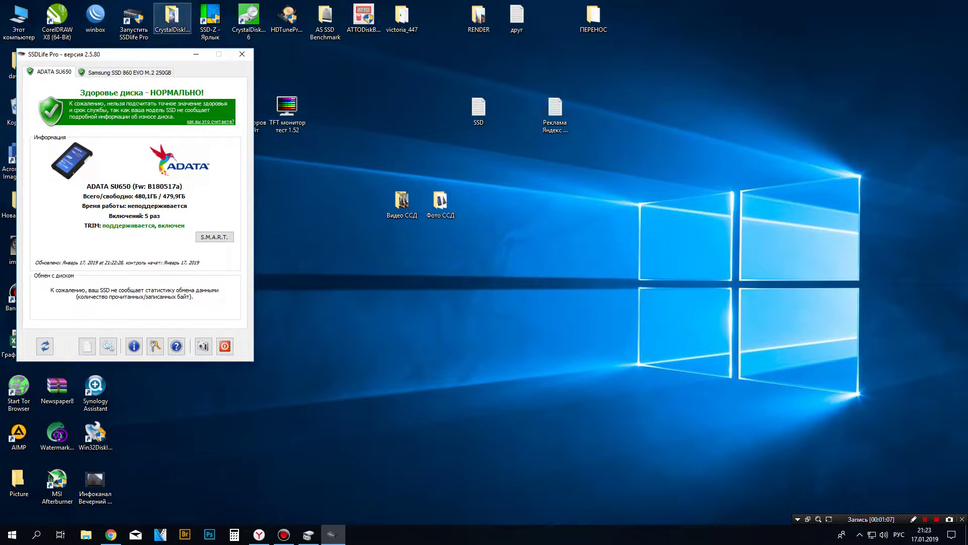
Open the ADATA SU650 drive's details in CrystalDiskInfo beside the SSDLife Pro window, and launch SSD-Z as well.
double_click(172, 18)
double_click(308, 247)
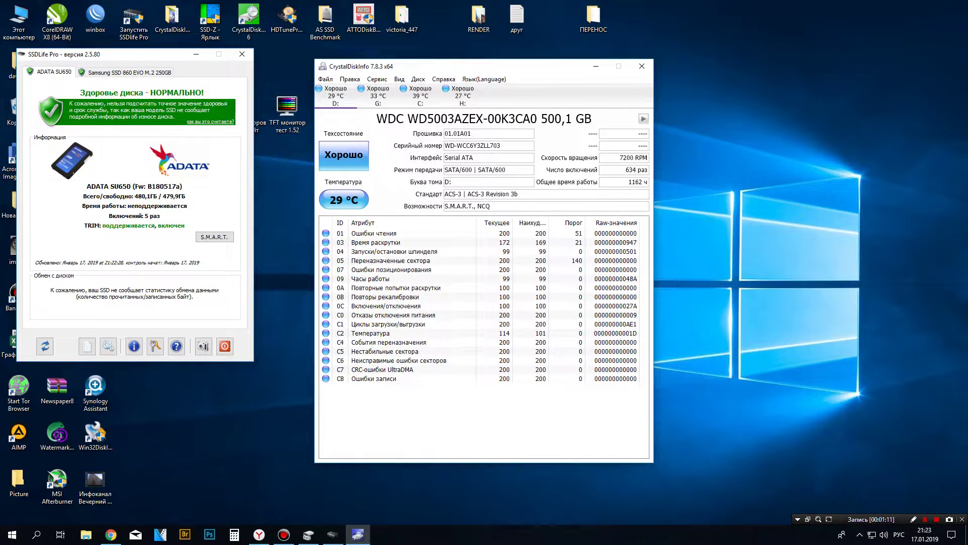
left_click(378, 96)
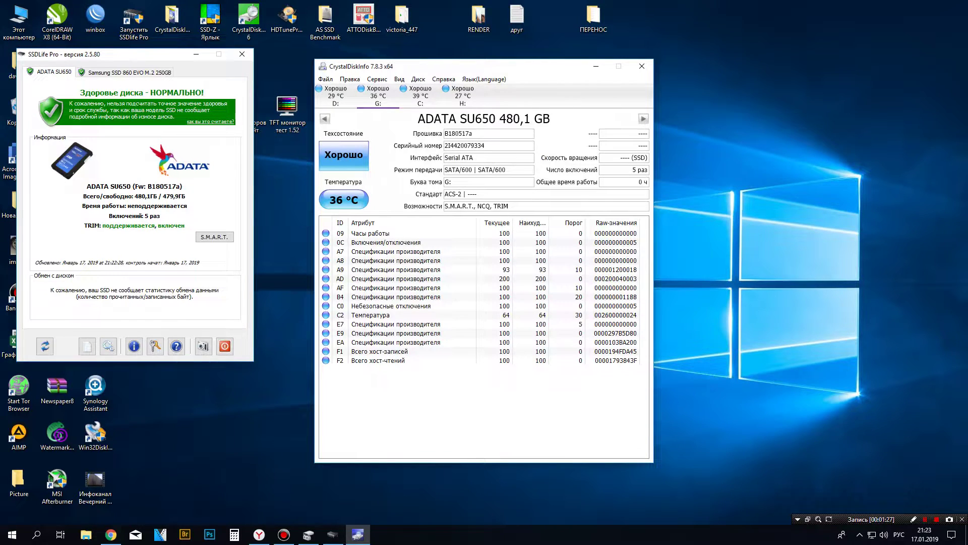
left_click_drag(454, 66, 401, 54)
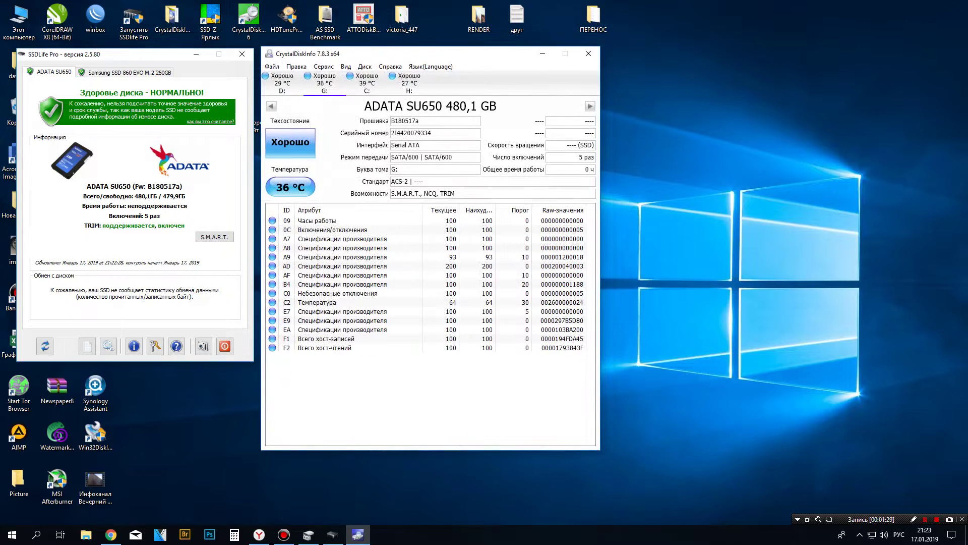
left_click(210, 20)
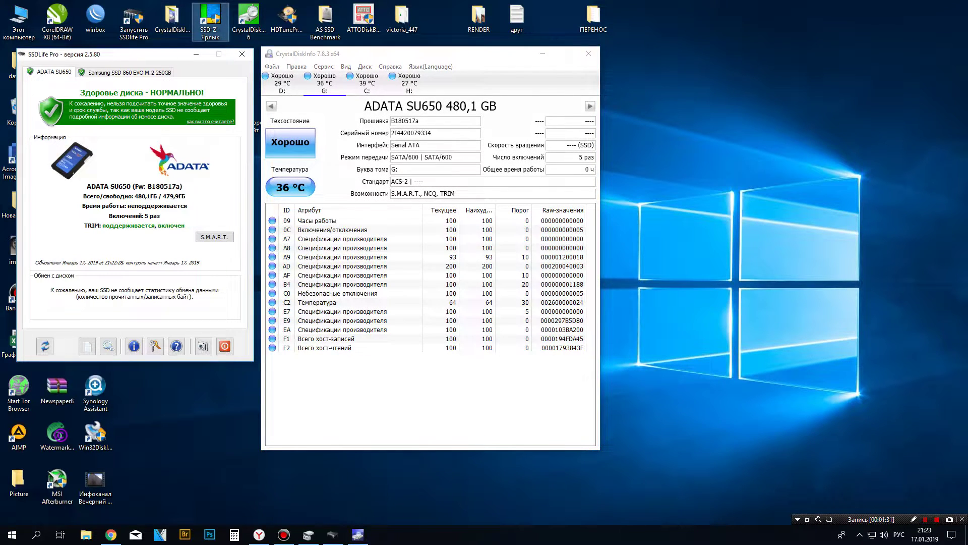
key("Return")
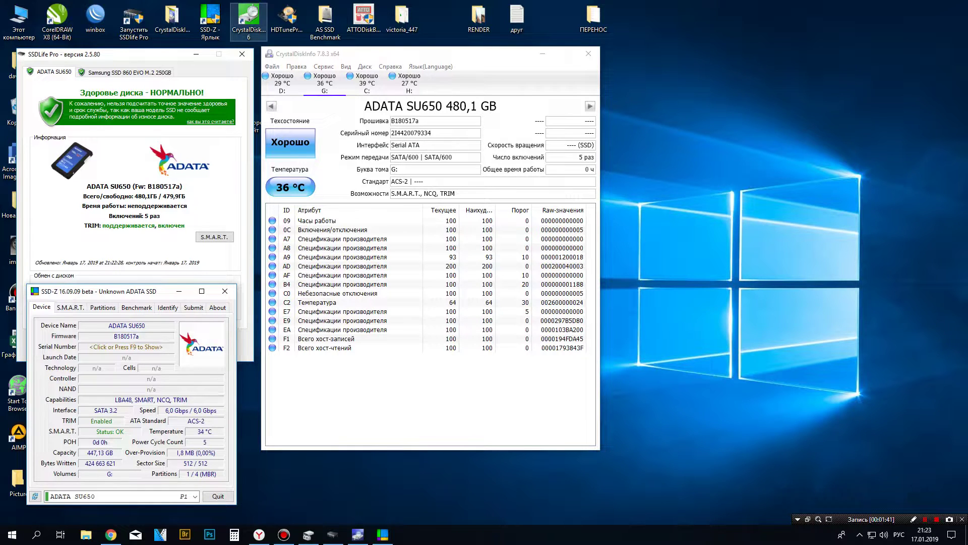
Open CrystalDiskMark beside CrystalDiskInfo and run all its tests on drive G: with 5 passes and a 1 GiB size.
double_click(249, 19)
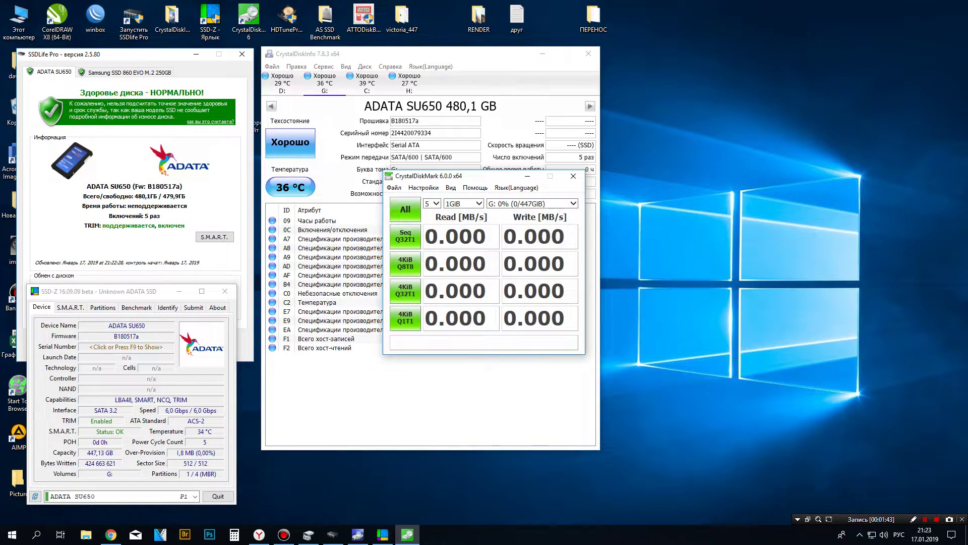
left_click_drag(454, 176, 680, 53)
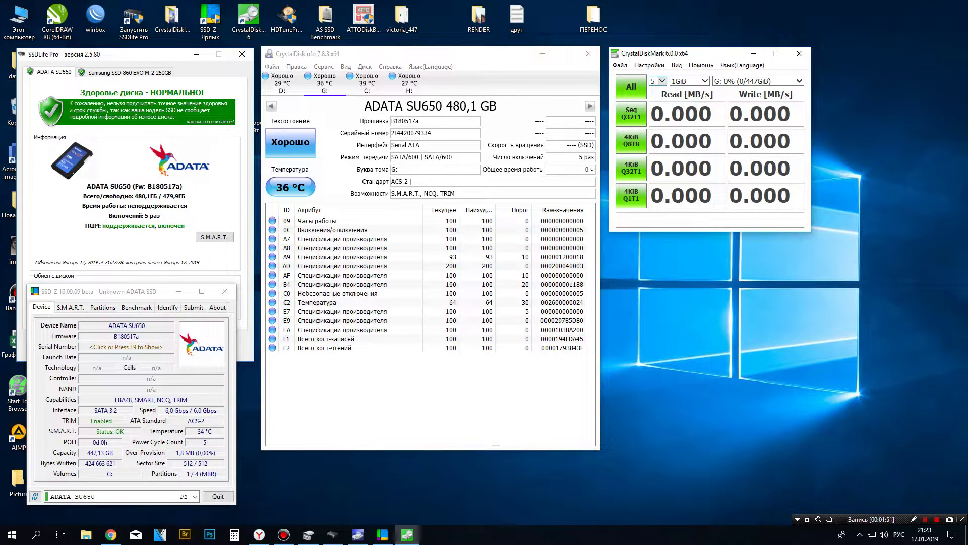
left_click(630, 86)
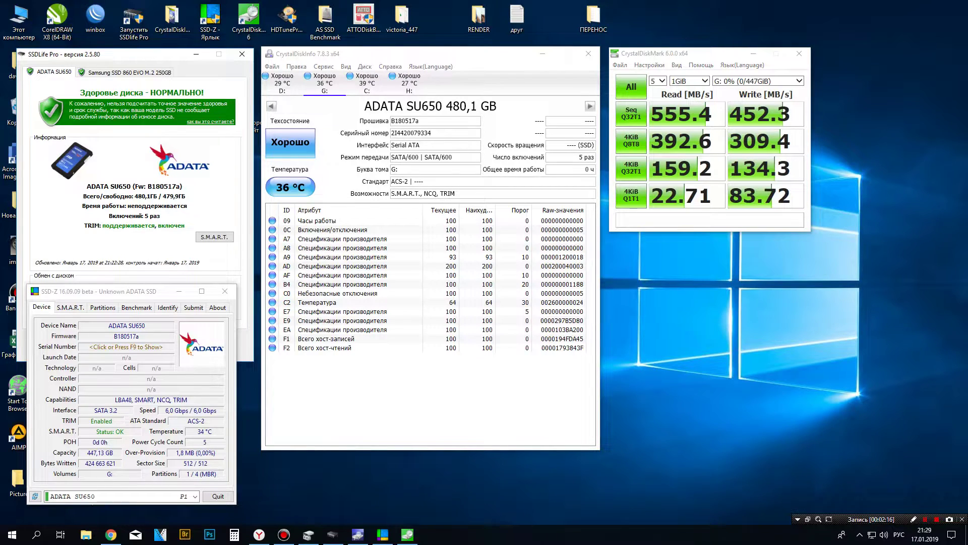
Run the read benchmark and the random access read test on the ADATA SU650 (480 GB) in HD Tune Pro.
left_click_drag(559, 139, 827, 251)
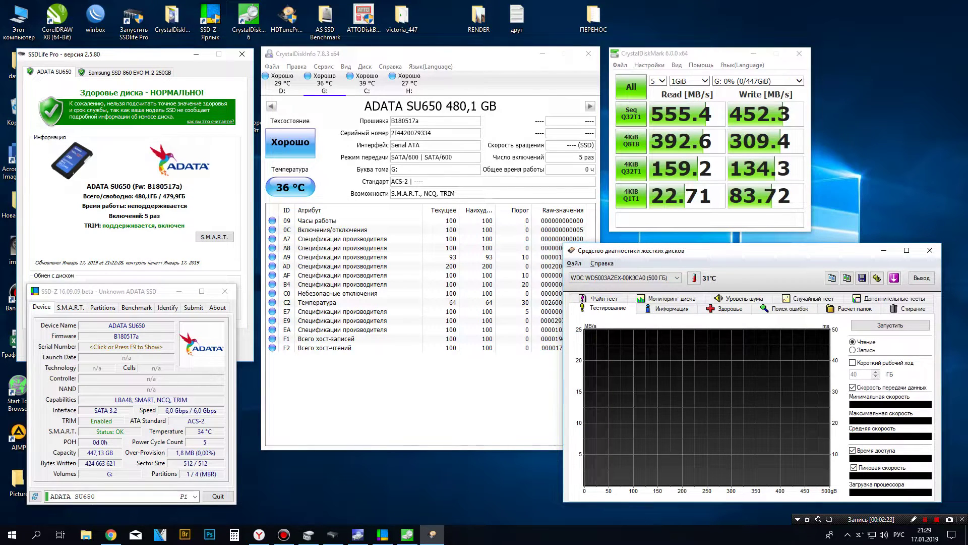
left_click(624, 277)
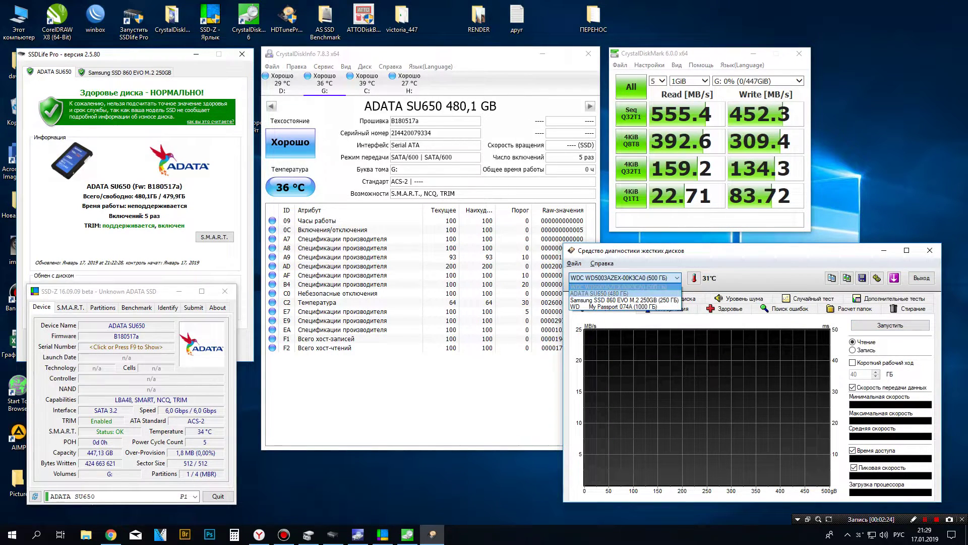
key("Down")
key("Return")
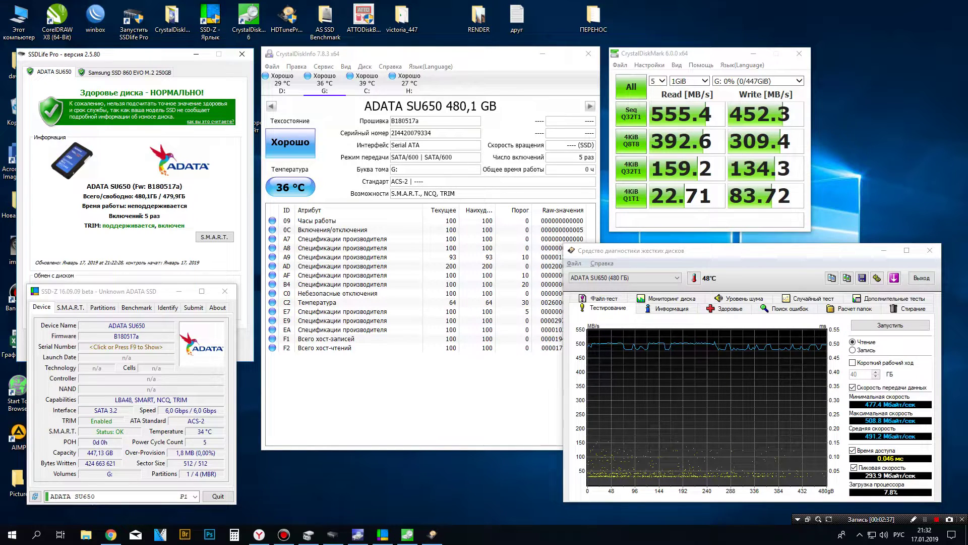
left_click(801, 298)
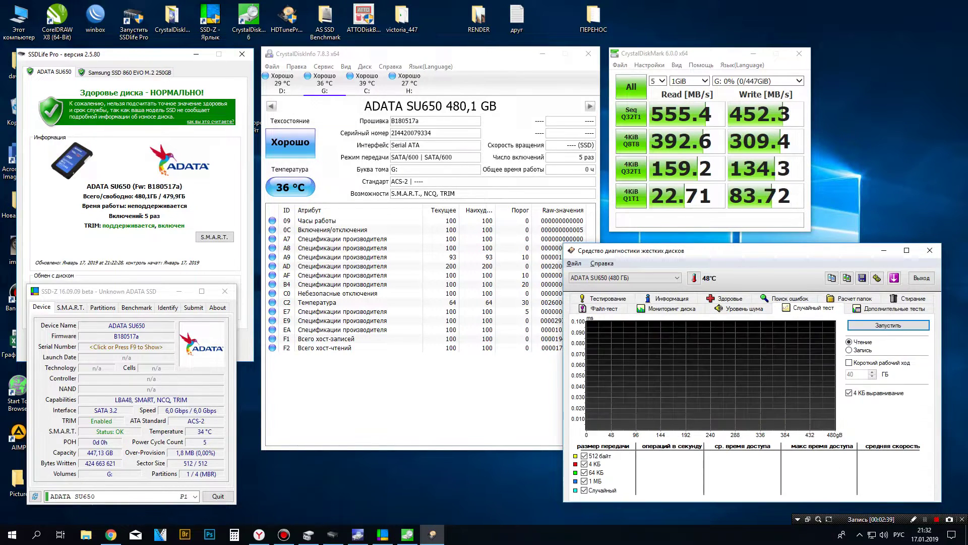
left_click(888, 325)
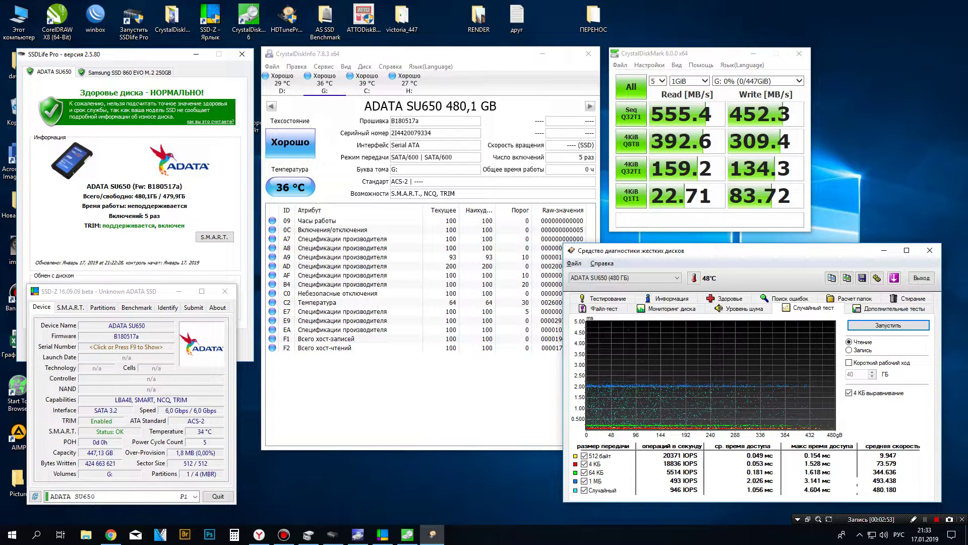
Open AS SSD Benchmark and run its full 1 GB test twice on the G: ADATA SU650 drive.
double_click(326, 20)
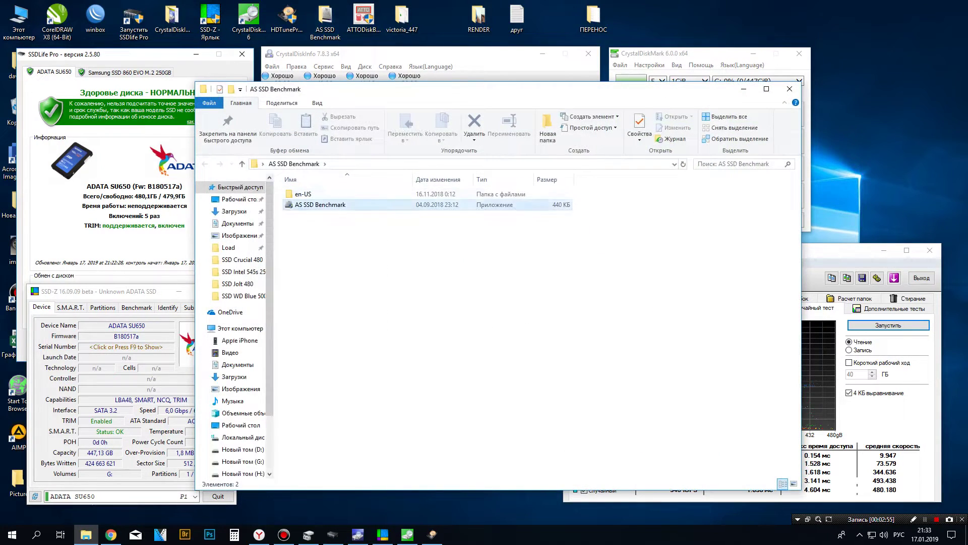
double_click(320, 204)
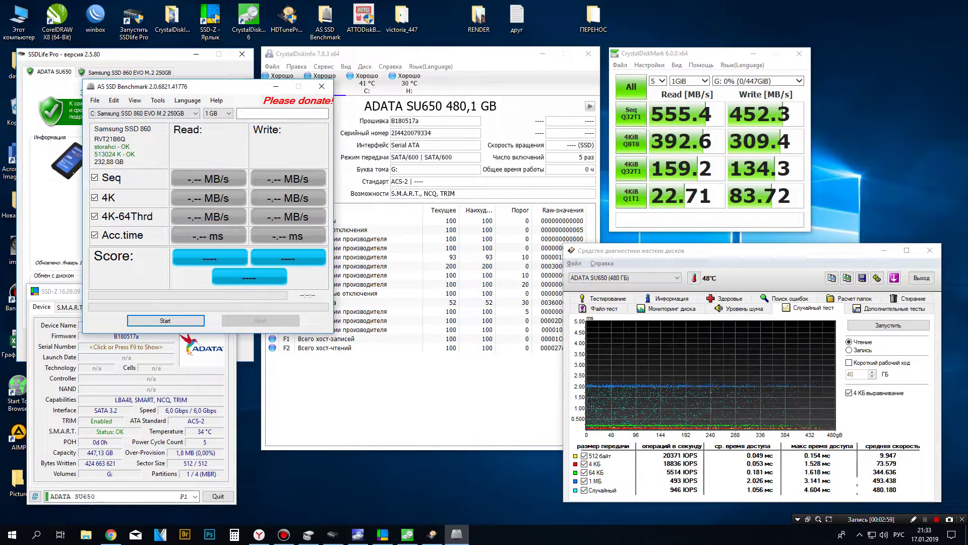
left_click(144, 113)
left_click(126, 133)
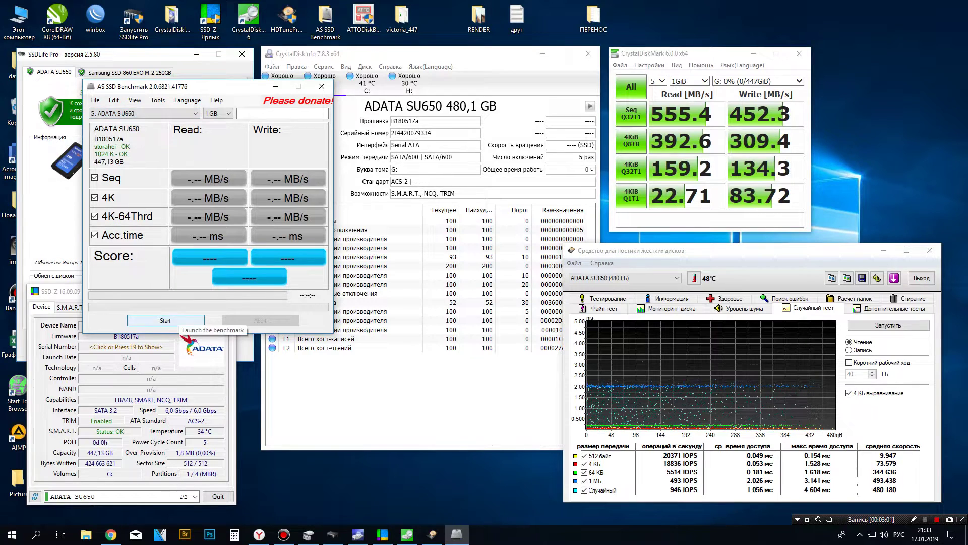
left_click(165, 320)
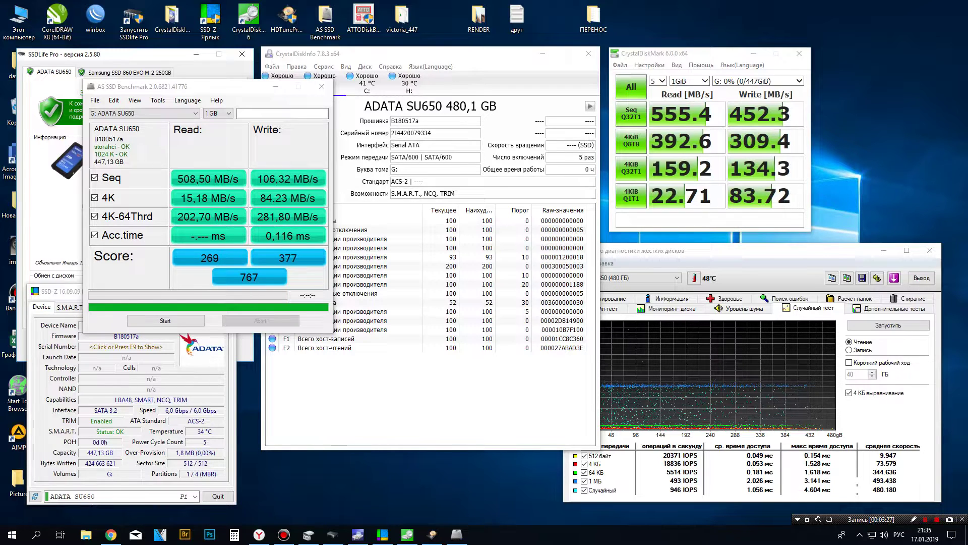
key("Return")
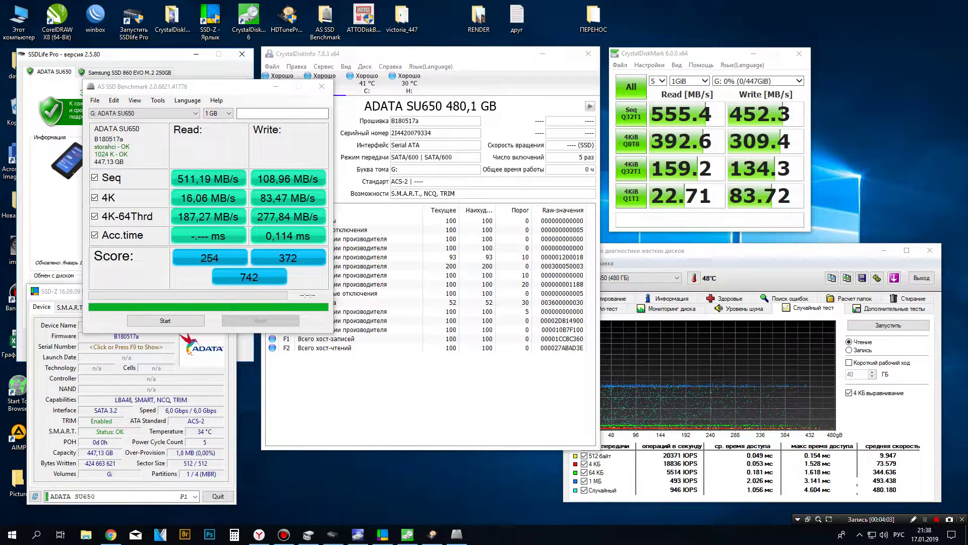
Run the AS SSD Copy-Benchmark with the ISO, Program and Game tests, placing its window below the main benchmark.
left_click(456, 534)
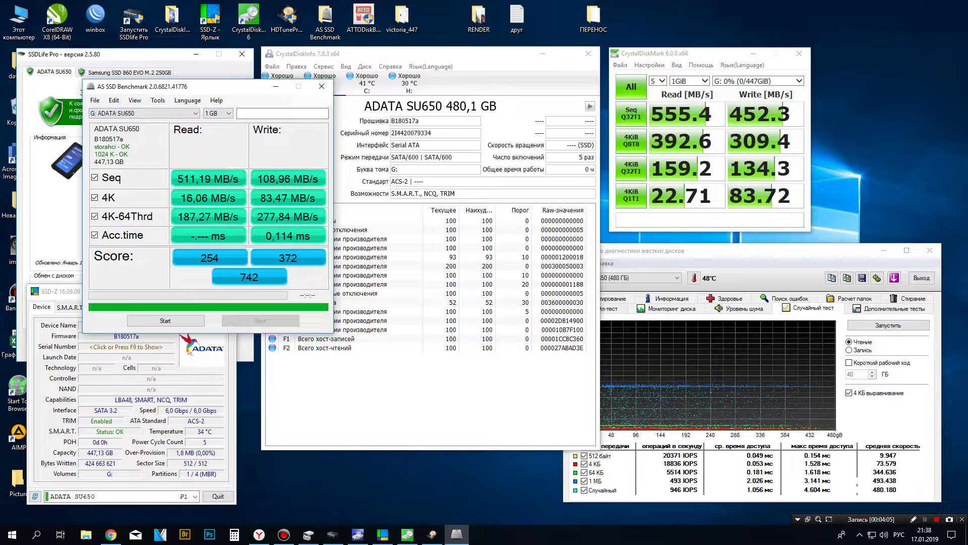
left_click(158, 99)
left_click(174, 108)
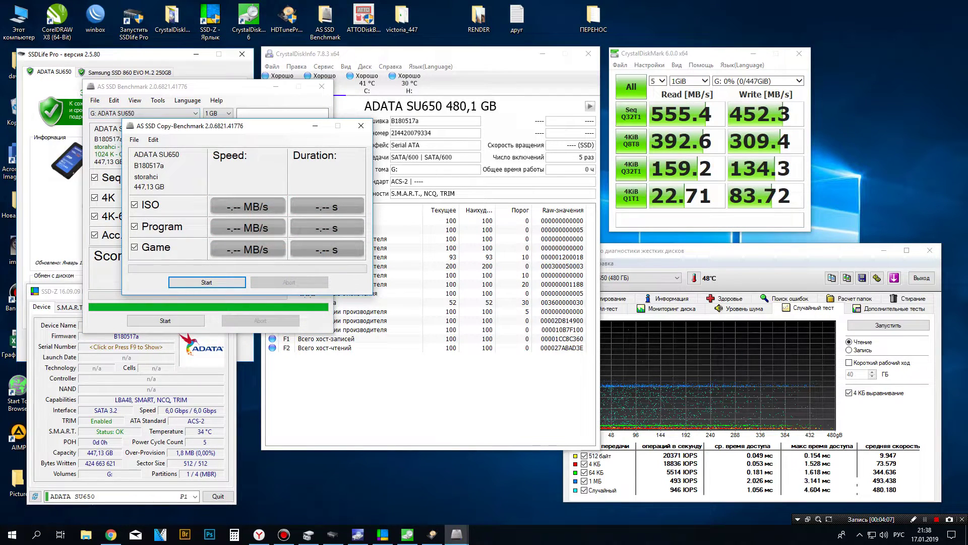
left_click_drag(255, 130, 205, 351)
key("Return")
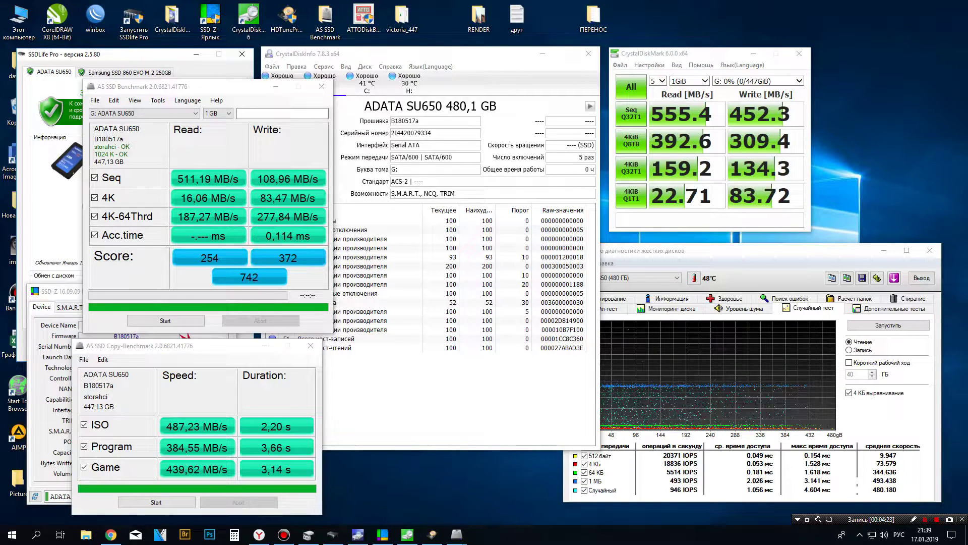
Open ATTO Disk Benchmark and run it on drive G: with 512 B to 64 MB transfers and 256 MB total length.
double_click(363, 18)
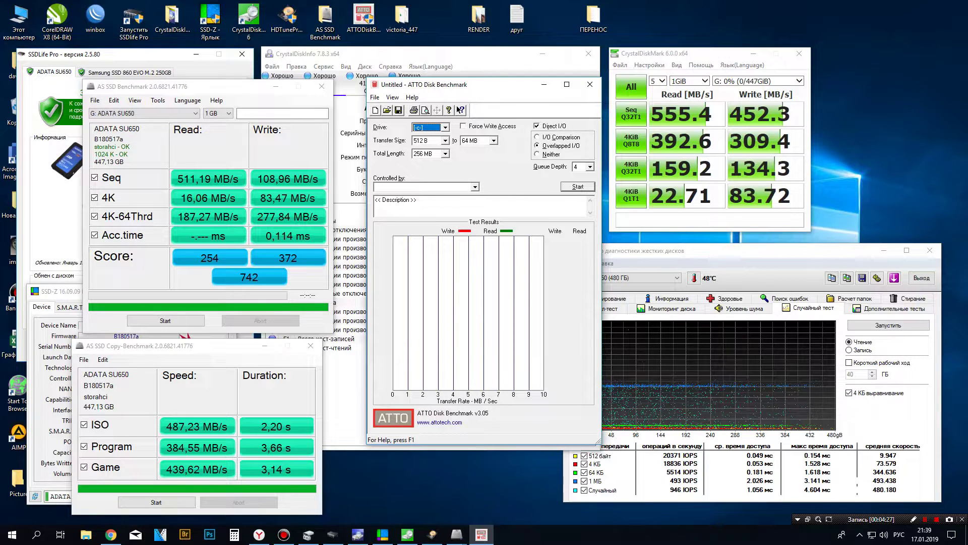
key("alt+Down")
key("Down")
key("Down")
key("Return")
key("alt+s")
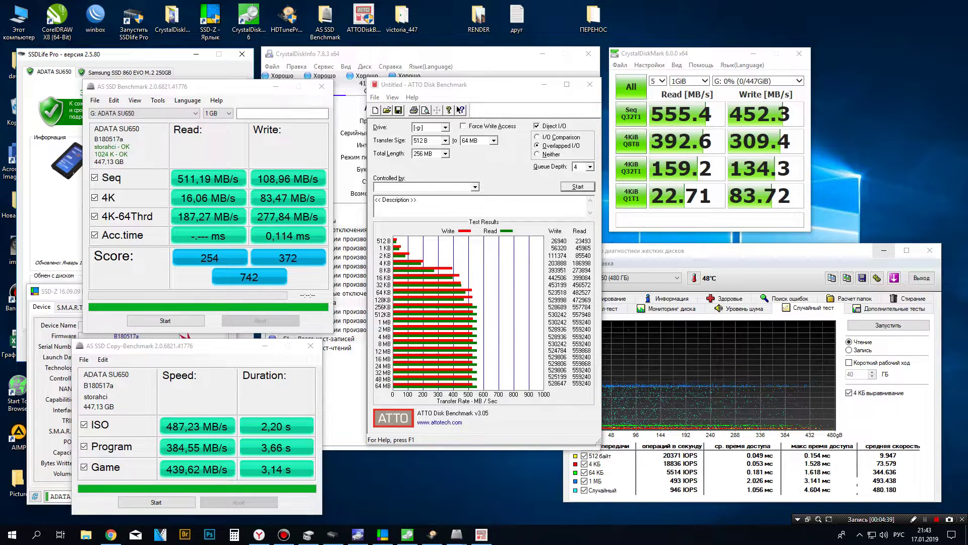
Clear all the benchmark and drive information windows off the desktop.
key("alt+F4")
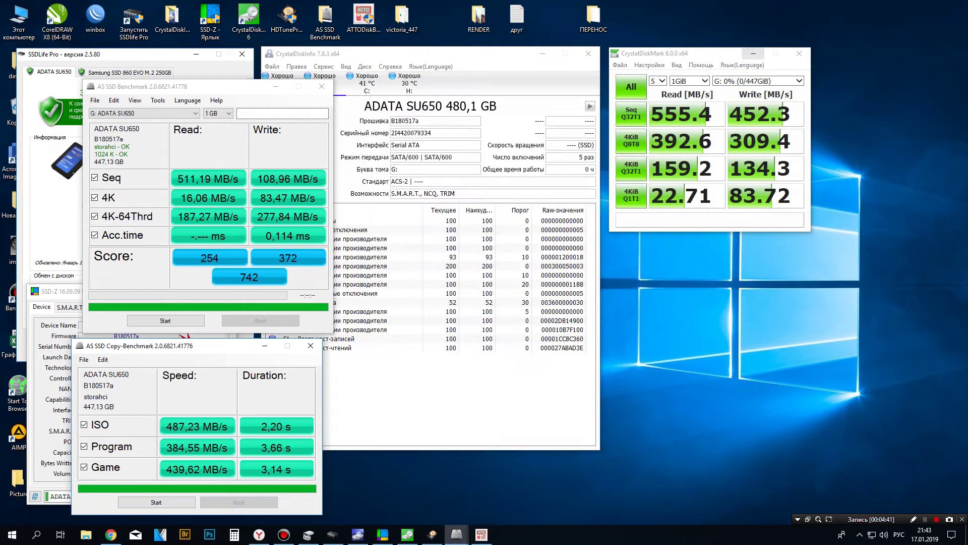
key("alt+F4")
key("alt+F4")
key("alt+F4")
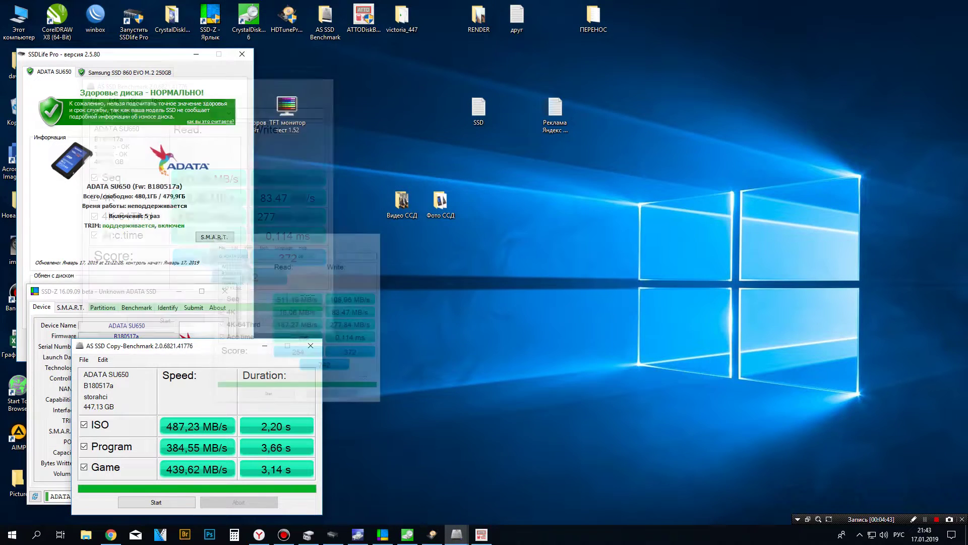
key("alt+F4")
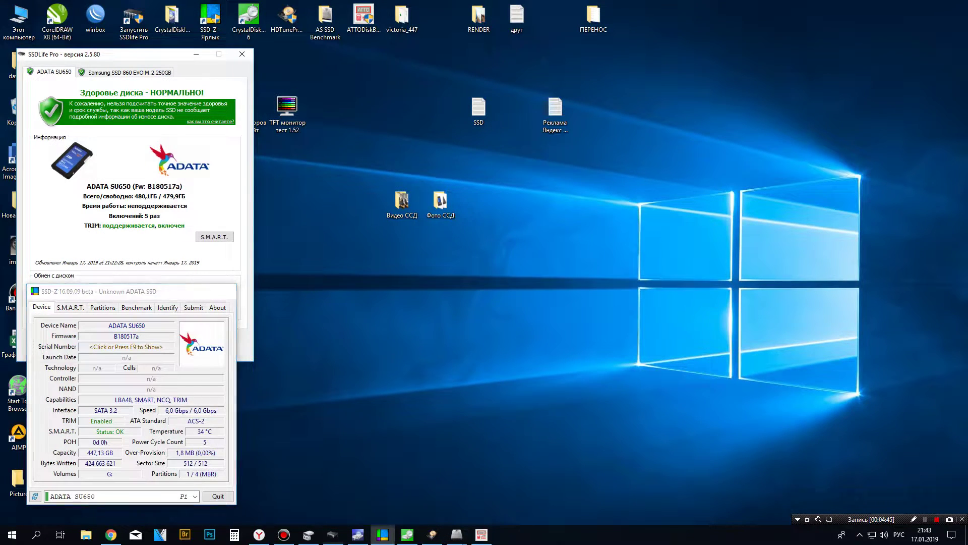
key("alt+F4")
key("alt+F4")
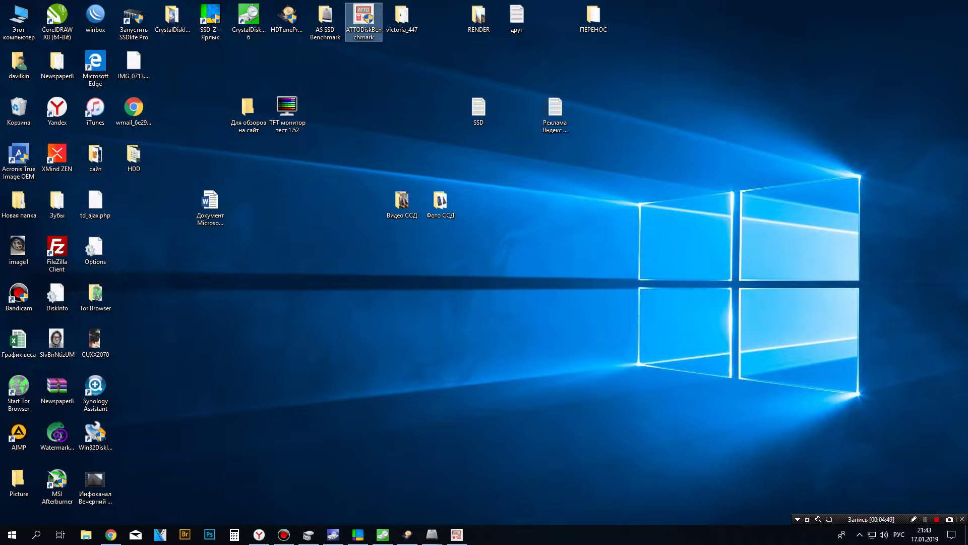
Check the ADATA SU650's condition and temperature in CrystalDiskInfo, and minimize its window.
key("alt+Tab")
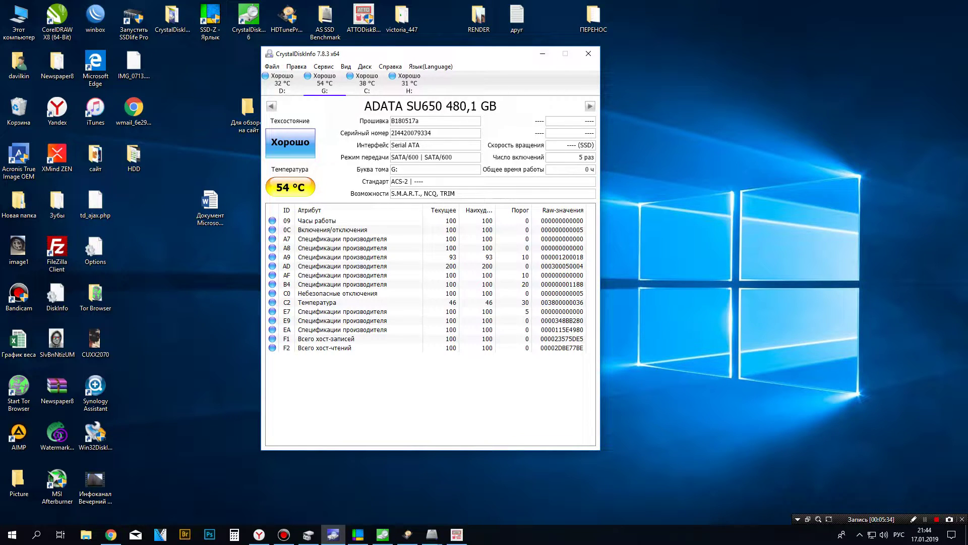
left_click(543, 54)
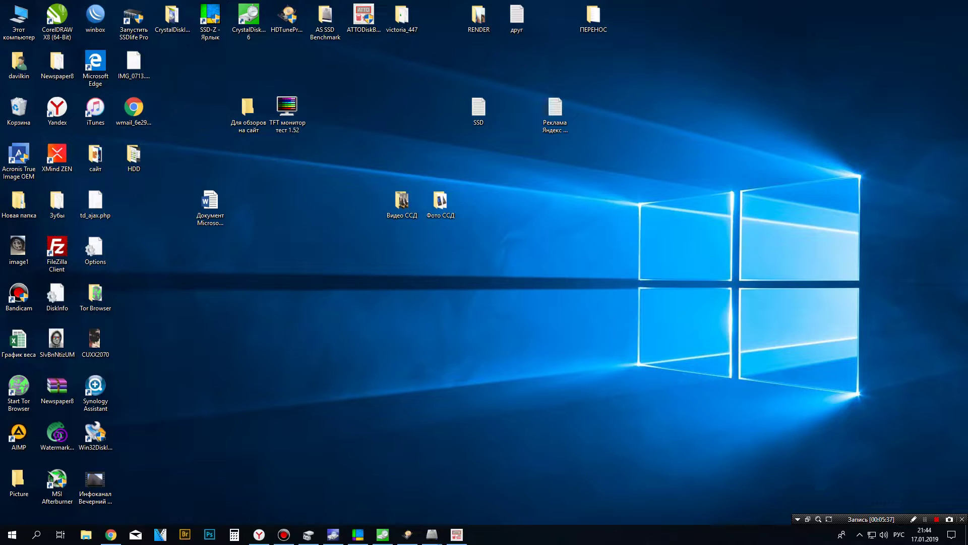
Open the G: volume in File Explorer and copy the RENDER folder from the desktop into it.
double_click(18, 20)
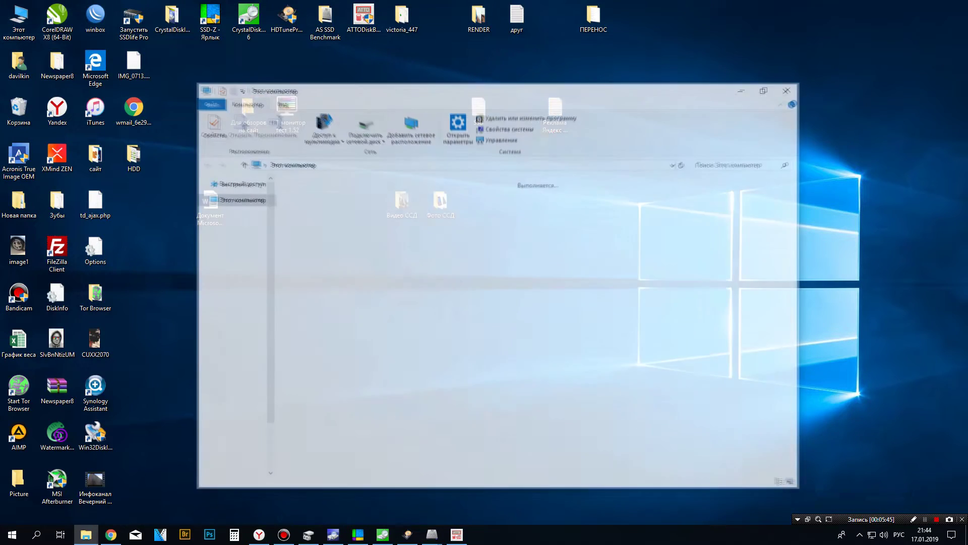
double_click(353, 308)
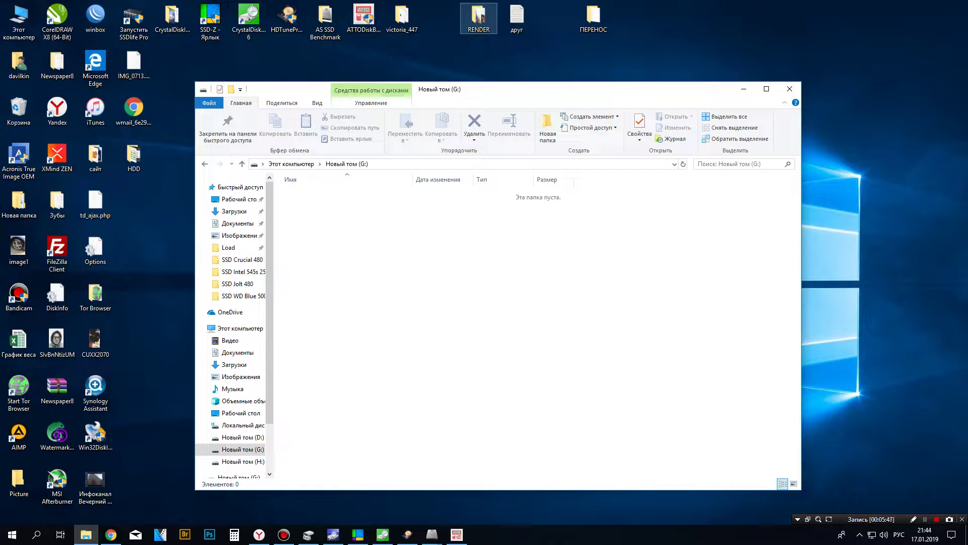
left_click_drag(479, 17, 505, 252)
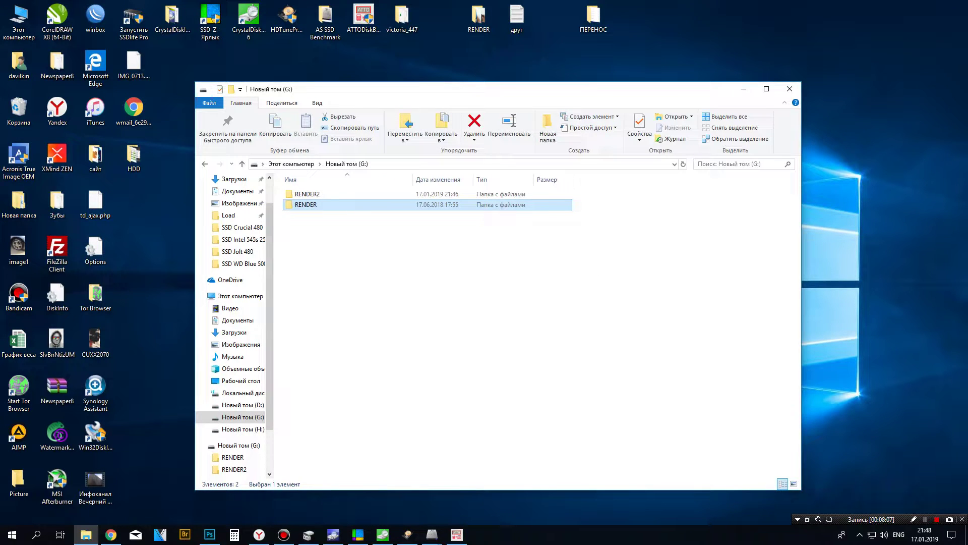
Rename the RENDER folder on G: to RENDER3 and copy the desktop RENDER folder to G: again.
key("F2")
key("End")
type("3")
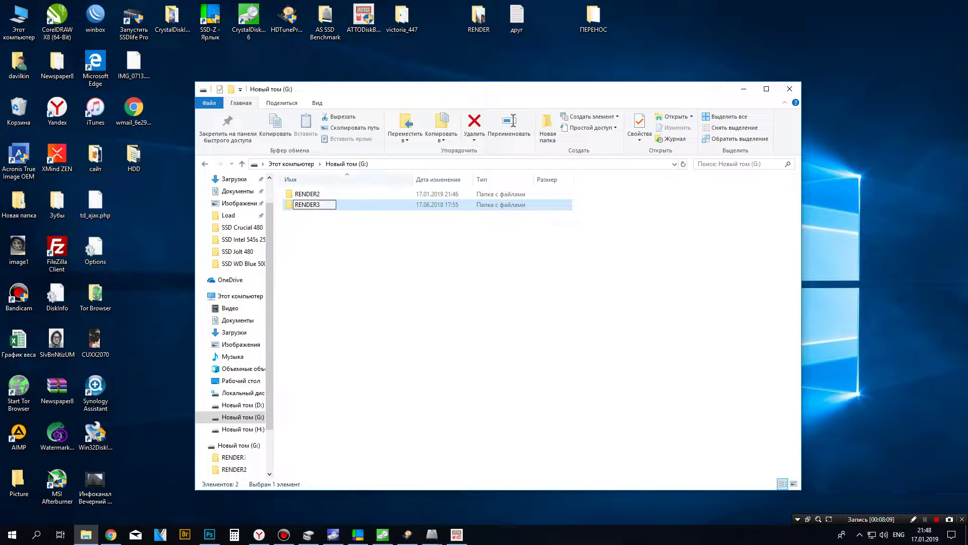
key("Return")
left_click(478, 18)
left_click_drag(479, 18, 278, 216)
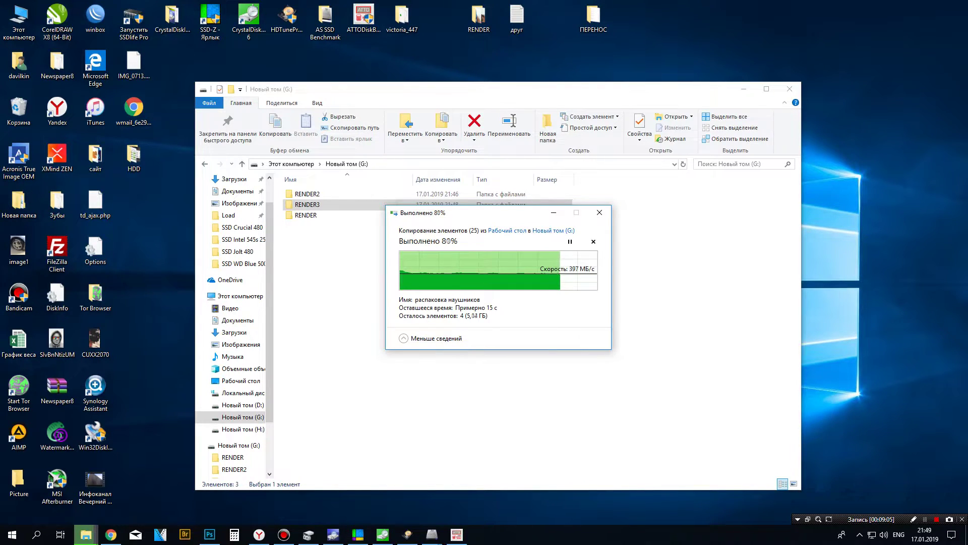
key("shift+F12")
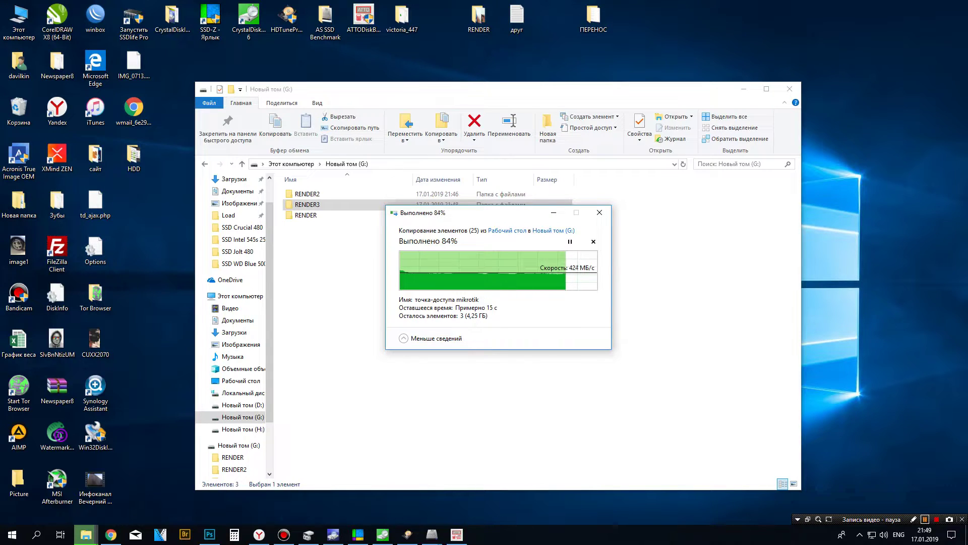
key("shift+F12")
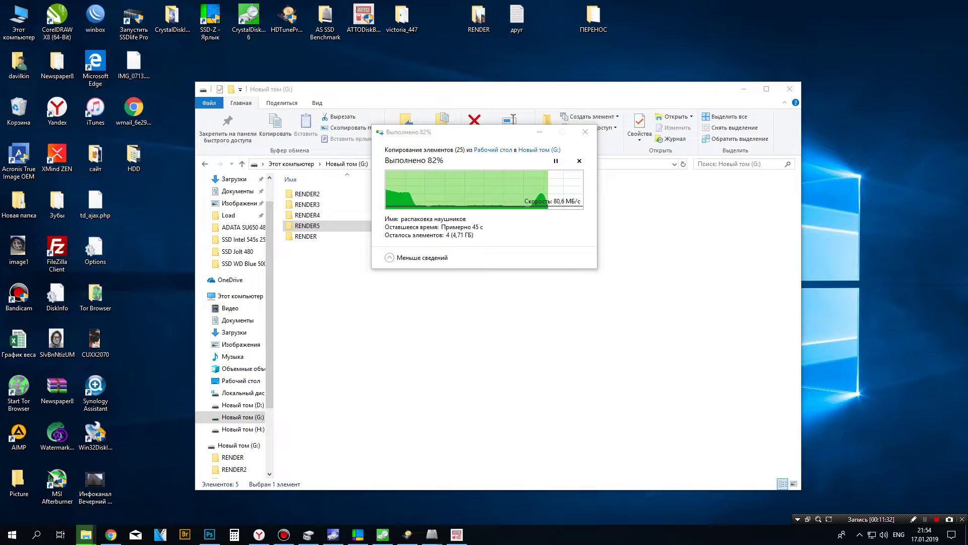
Close the copy progress window and start all CrystalDiskMark tests on drive G: with 5 passes and a 1 GiB size.
left_click(586, 132)
double_click(248, 21)
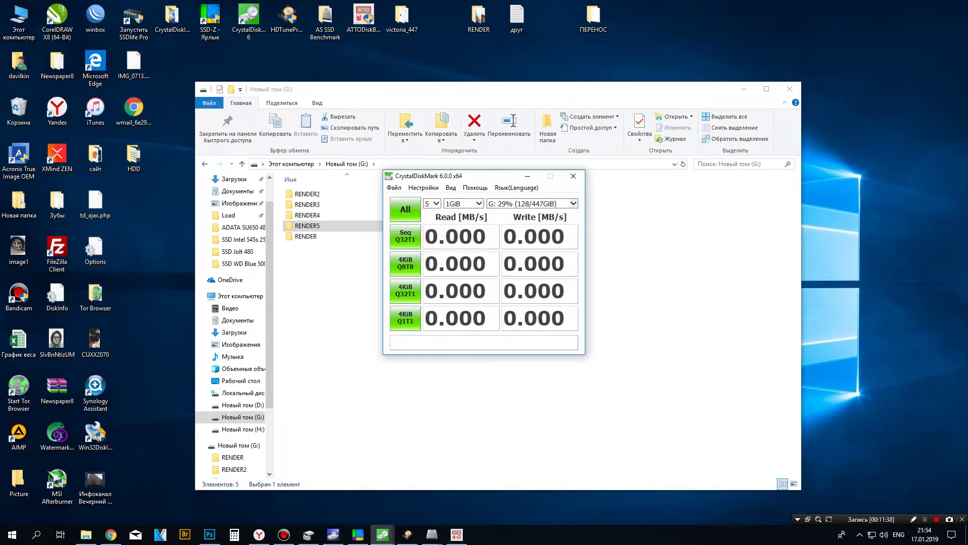
left_click(405, 209)
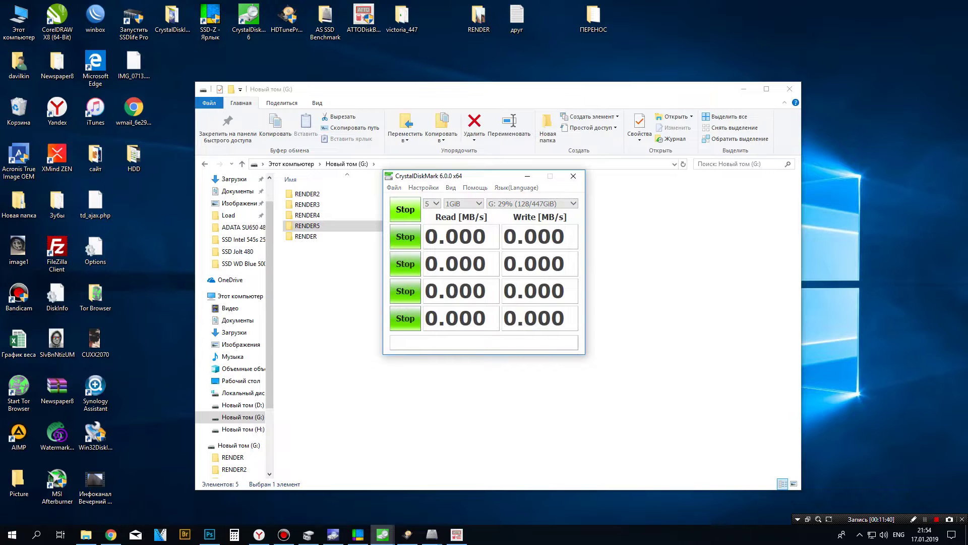